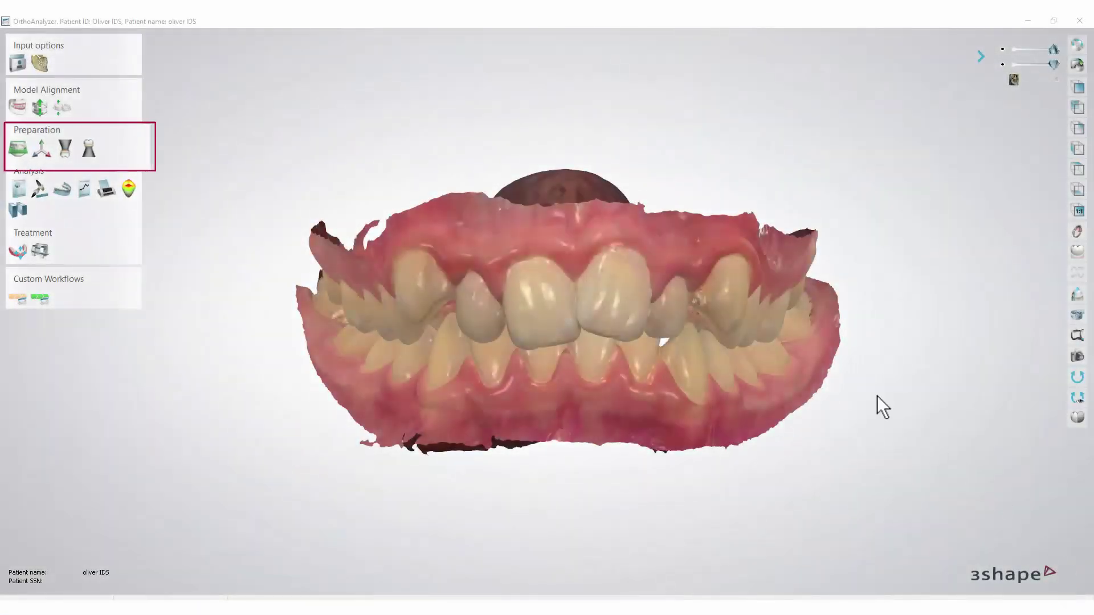
# - Start the segmentation of the maxillary model and mark teeth 18 and 28 as missing
pyautogui.click(55, 144)
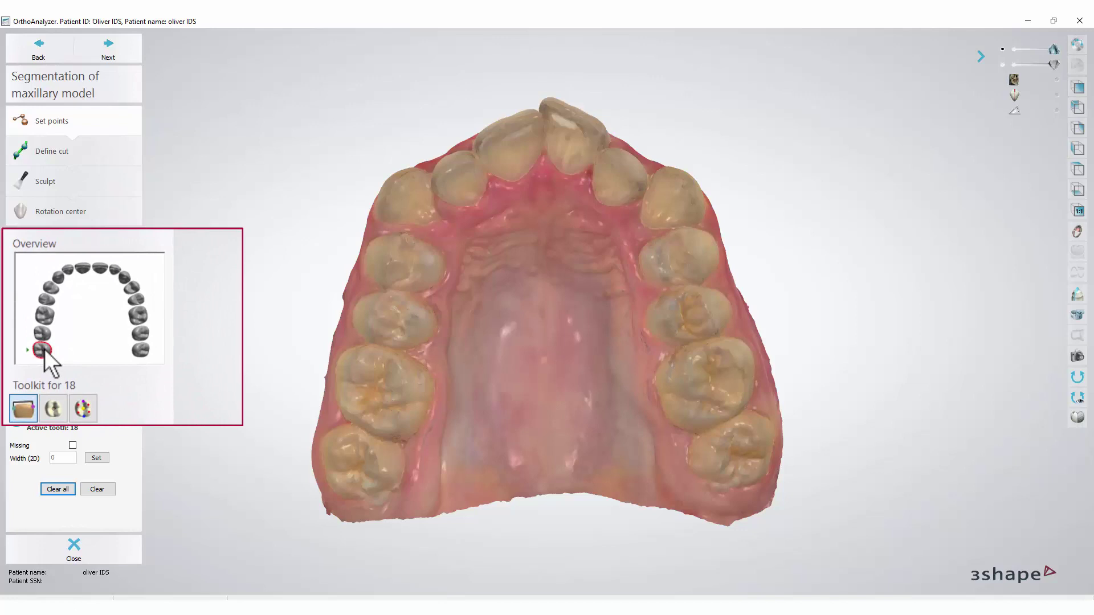
pyautogui.rightClick(45, 349)
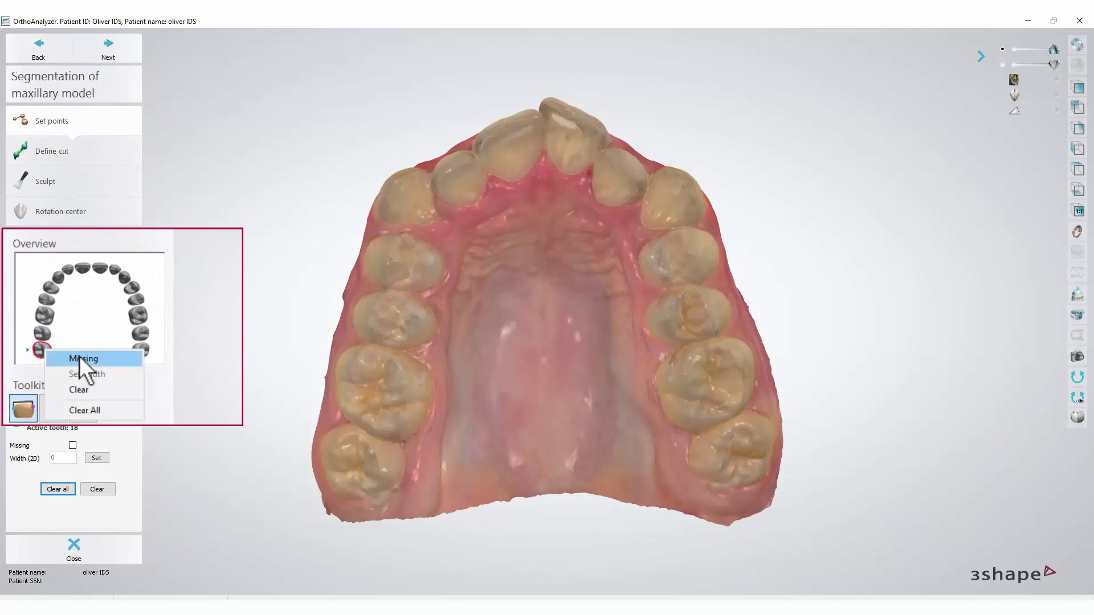
pyautogui.click(80, 356)
pyautogui.rightClick(144, 353)
pyautogui.click(197, 358)
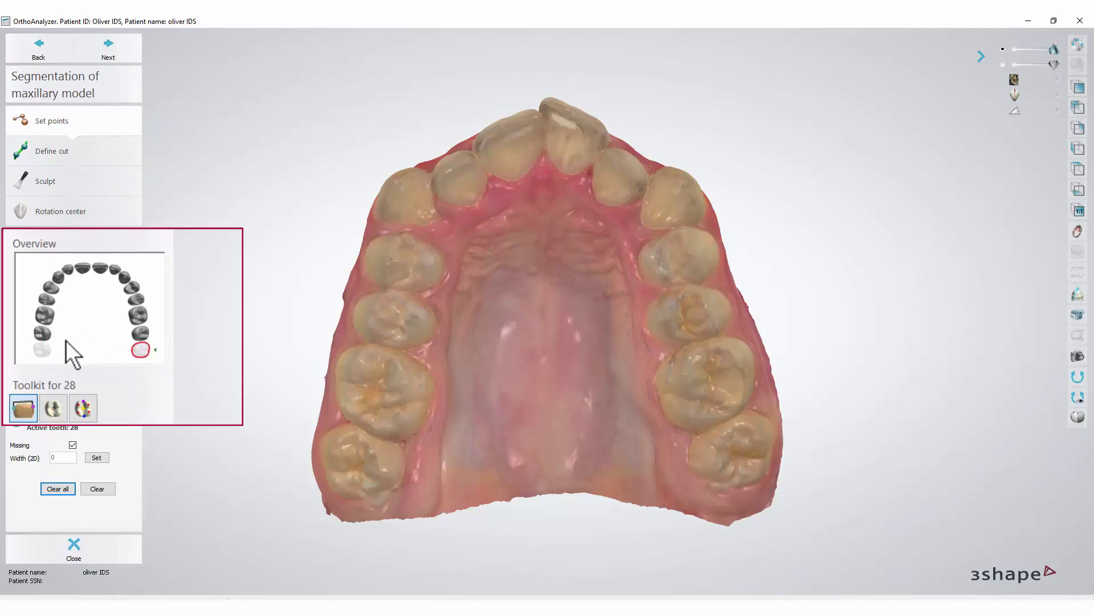
# - Activate tooth 17 and set its distal and mesial points on the maxillary scan
pyautogui.click(43, 335)
pyautogui.moveTo(556, 452); pyautogui.dragTo(579, 446, button='right')
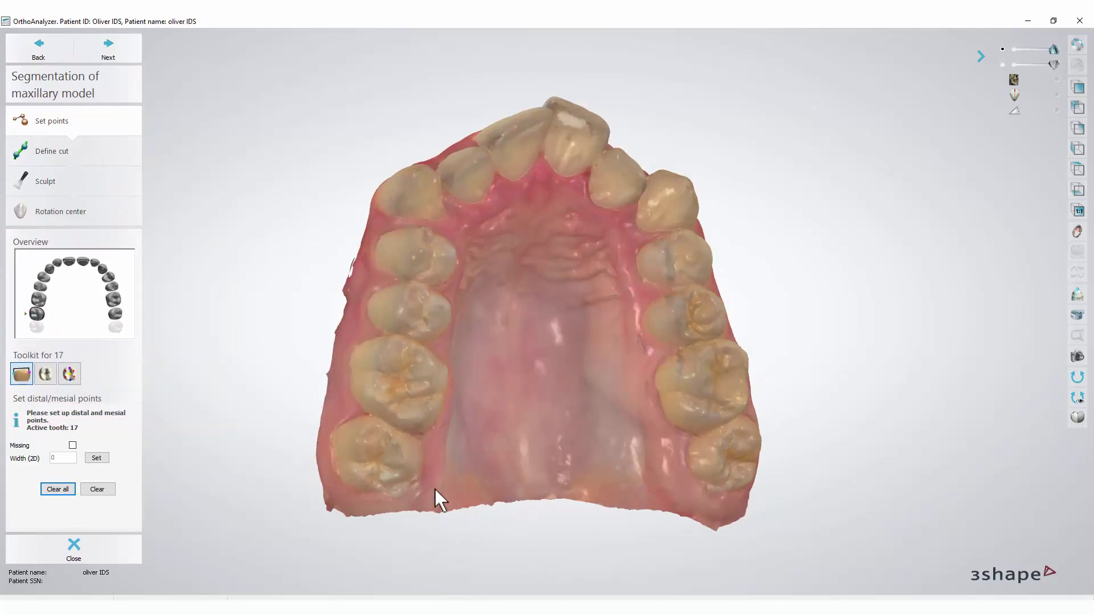
pyautogui.click(344, 503)
pyautogui.click(363, 417)
# - Set the distal and mesial points for the teeth from 16 around the arch to 25
pyautogui.moveTo(491, 453)
pyautogui.mouseDown(button='right')
pyautogui.moveTo(569, 468)
pyautogui.moveTo(477, 449)
pyautogui.mouseUp(button='right')
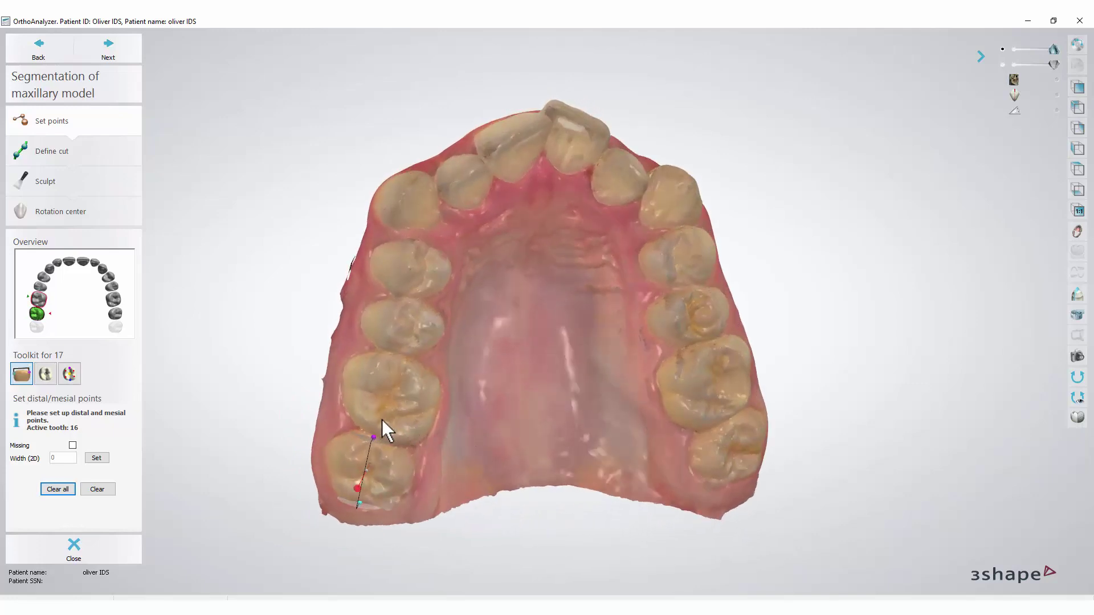
pyautogui.click(401, 359)
pyautogui.moveTo(456, 380); pyautogui.dragTo(439, 384, button='right')
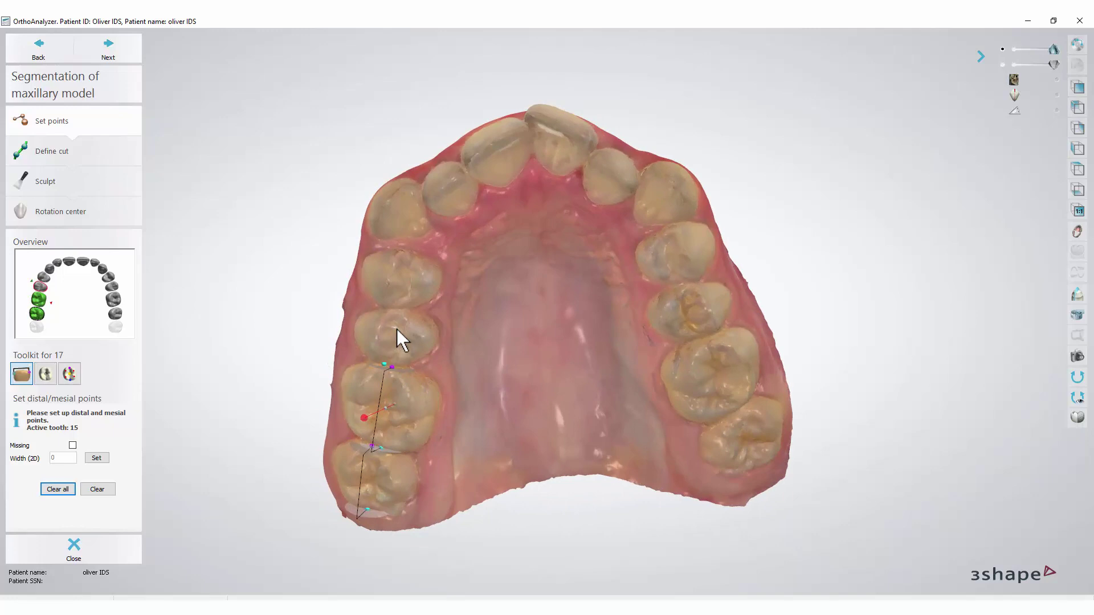
pyautogui.click(397, 310)
pyautogui.click(408, 256)
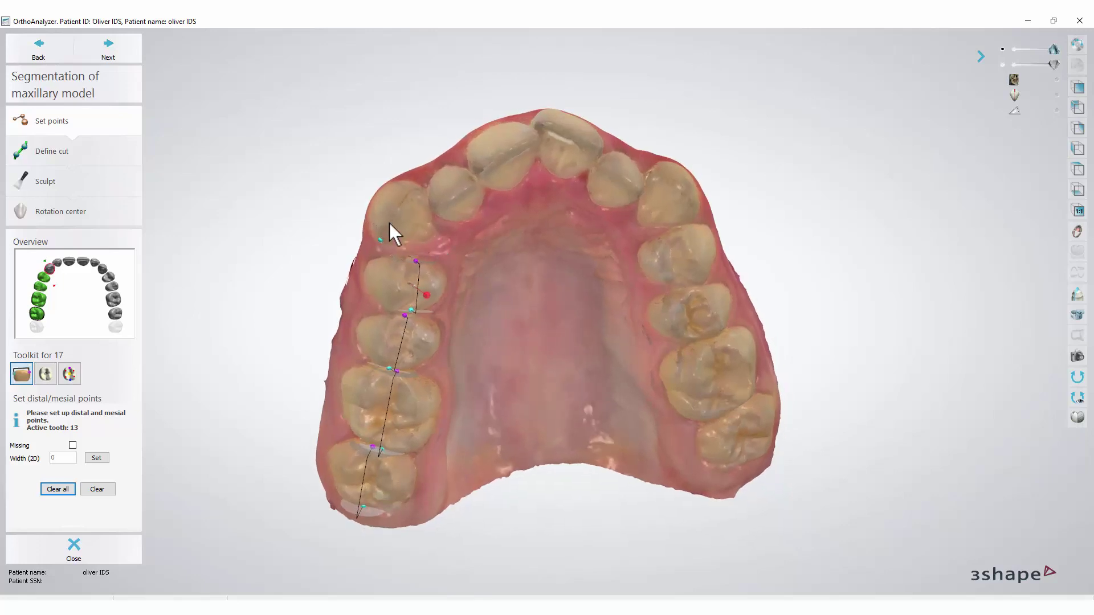
pyautogui.click(416, 186)
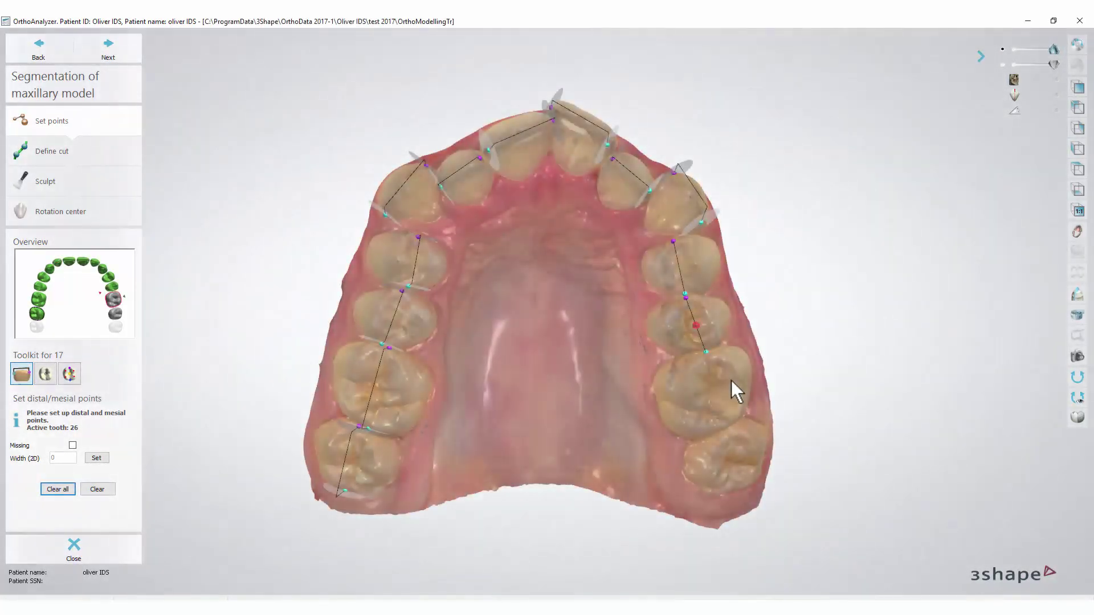
# - Turn off the scanner acquired texture on the maxillary model
pyautogui.click(1079, 422)
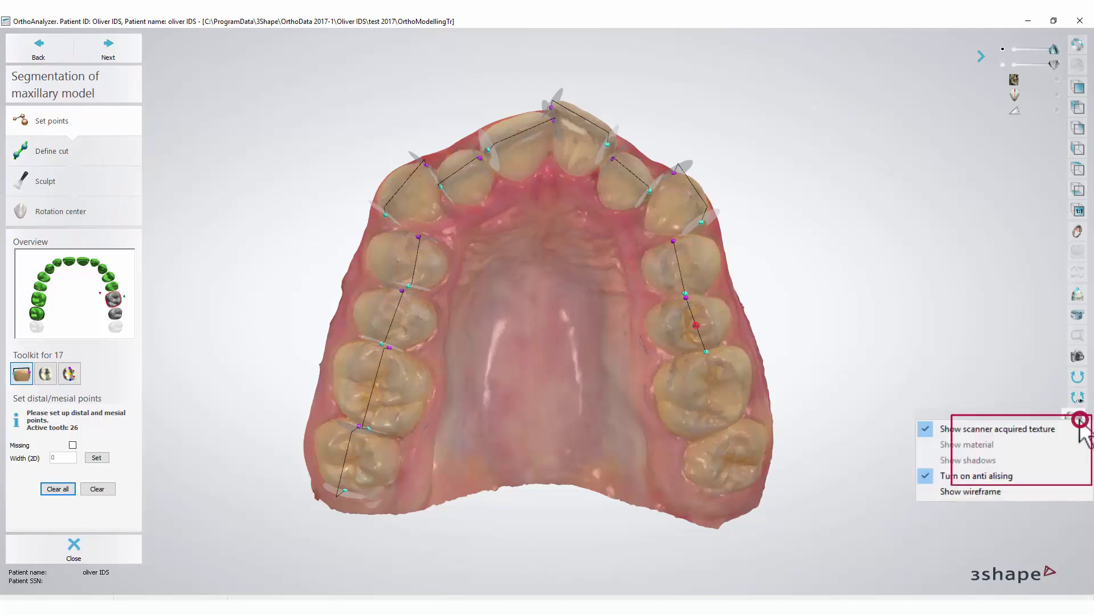
pyautogui.click(1004, 428)
pyautogui.moveTo(918, 431); pyautogui.dragTo(893, 430, button='right')
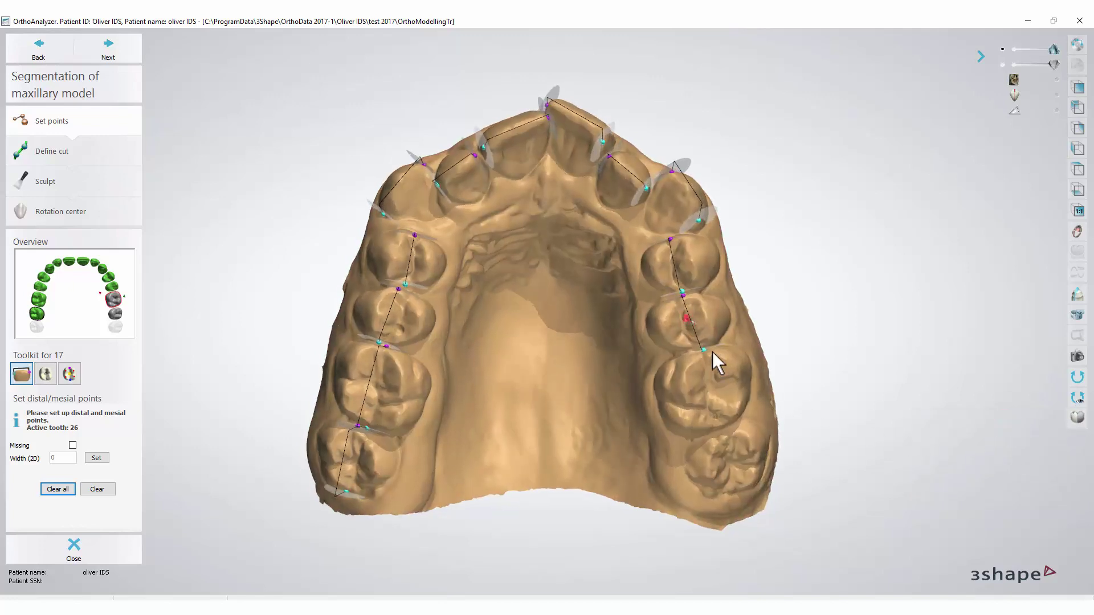
# - Set the remaining points for teeth 26 and 27 and turn the scanner acquired texture back on
pyautogui.click(716, 427)
pyautogui.click(735, 487)
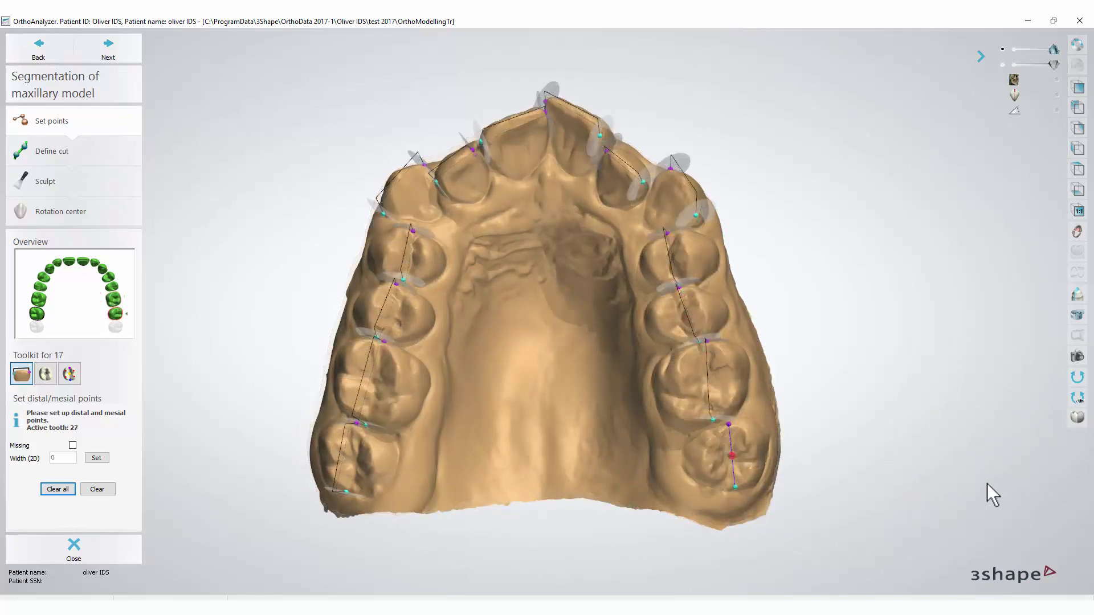
pyautogui.click(1078, 422)
pyautogui.click(1041, 423)
# - Switch to the Tooth Axis tool for tooth 27 and fine-tune the position of its distal point
pyautogui.moveTo(889, 302); pyautogui.dragTo(799, 338, button='right')
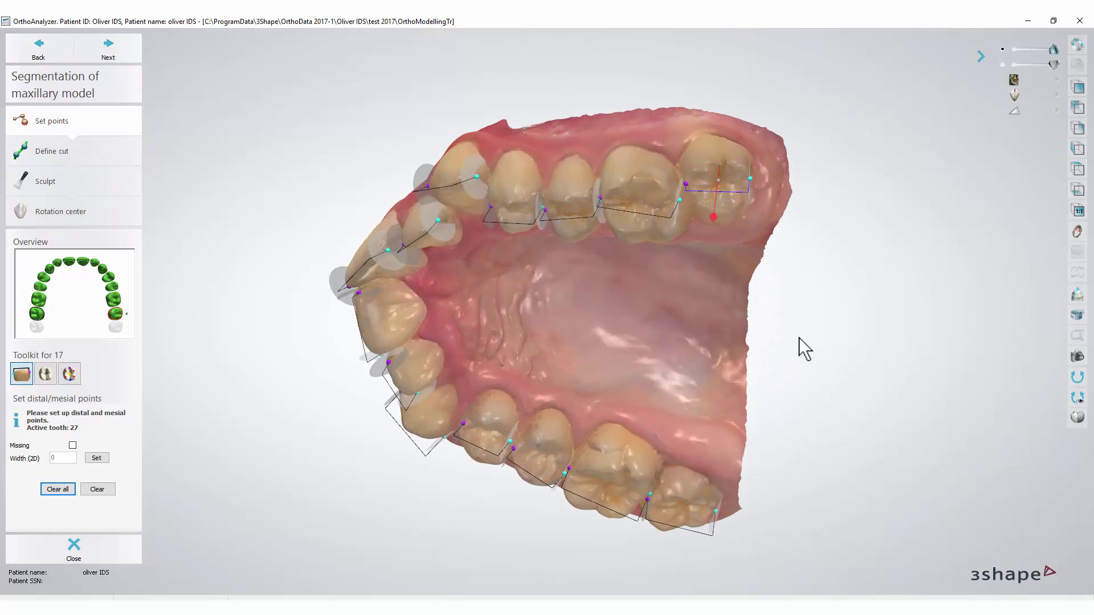
pyautogui.moveTo(747, 228); pyautogui.dragTo(703, 354, button='middle')
pyautogui.scroll(1, 706, 341)
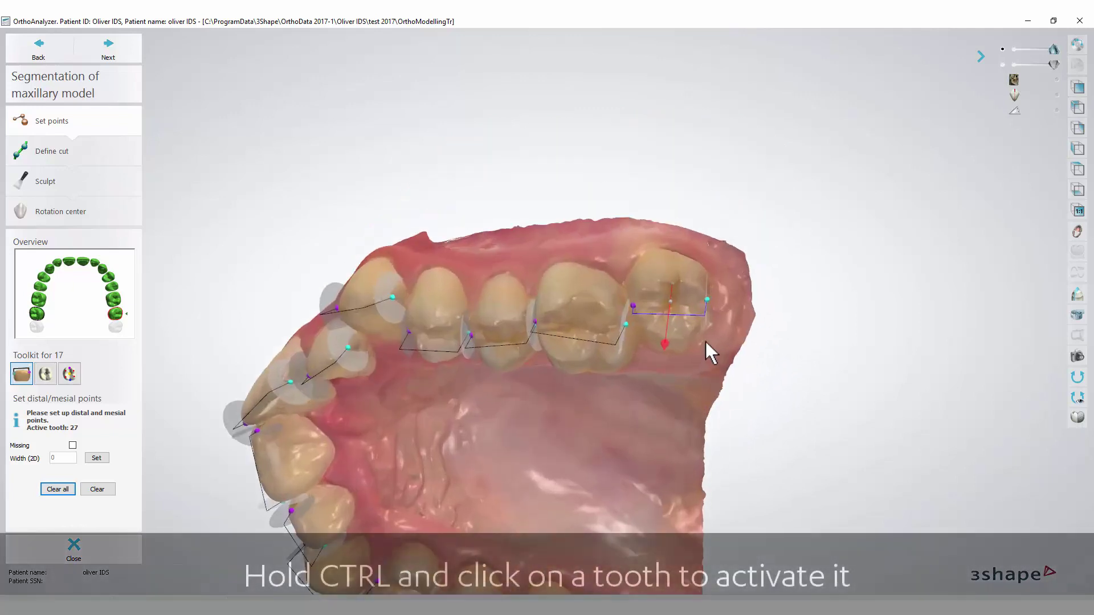
pyautogui.moveTo(706, 340); pyautogui.dragTo(682, 330, button='right')
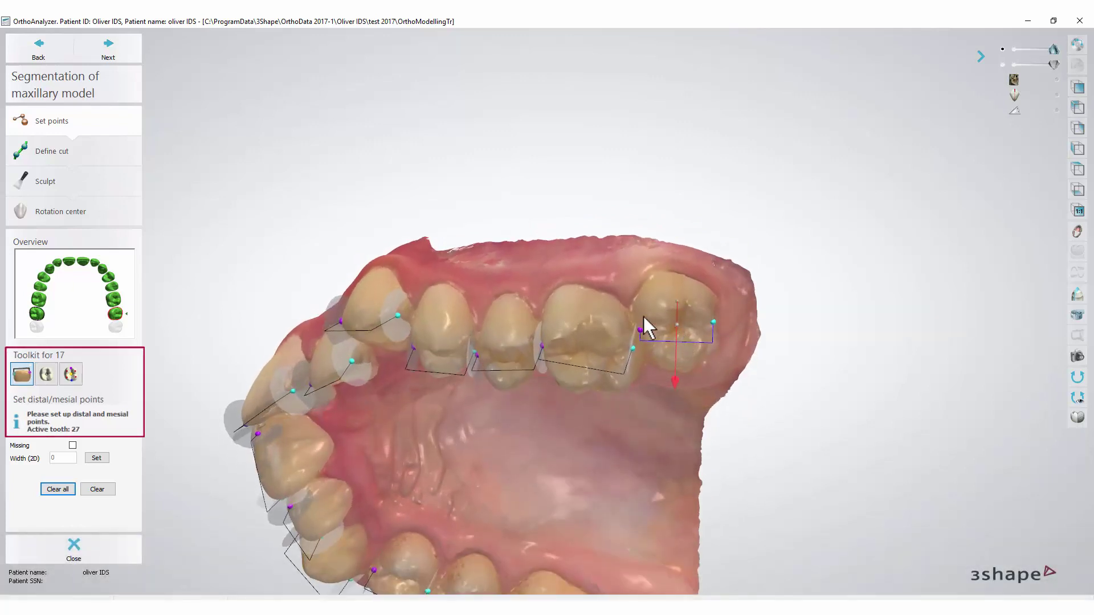
pyautogui.click(55, 385)
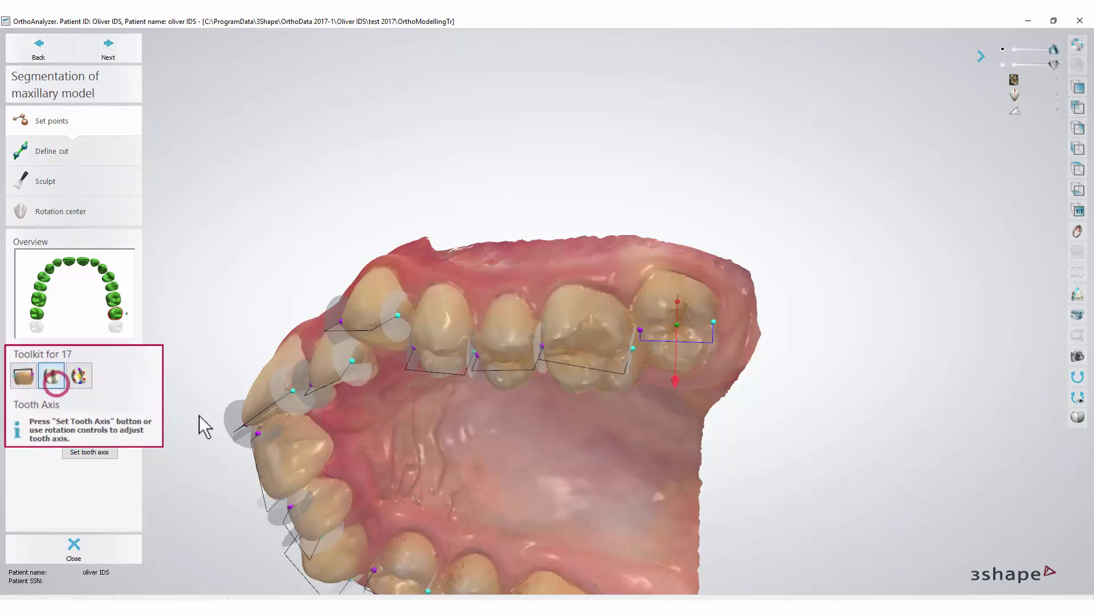
pyautogui.scroll(5, 754, 362)
pyautogui.moveTo(693, 304); pyautogui.dragTo(694, 295)
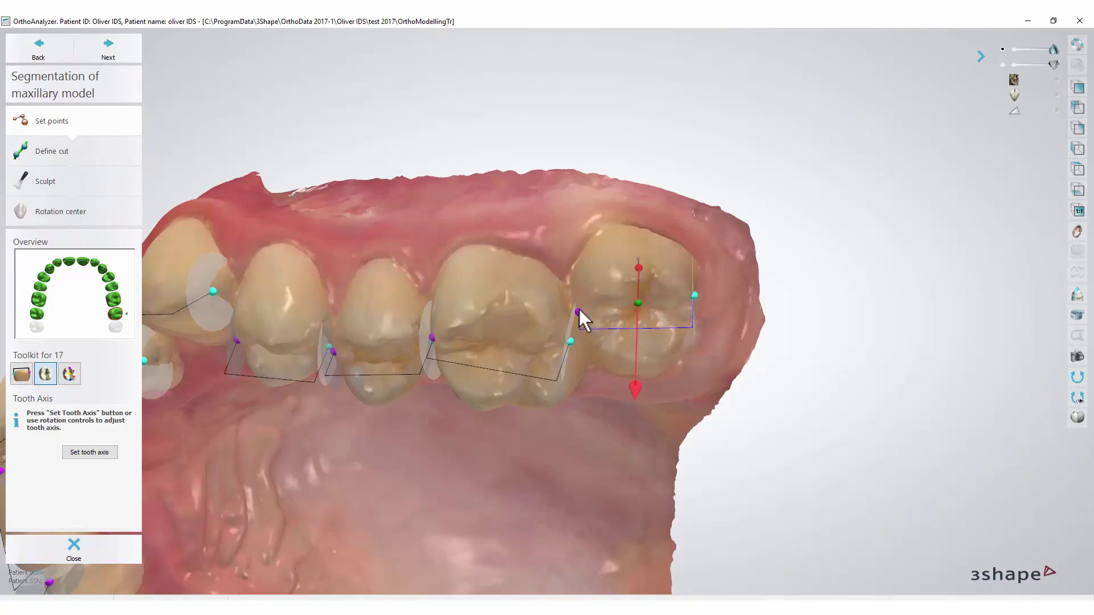
# - Set the tooth axis of tooth 27 from an occlusal view and fine-tune its inclination with the rotation control
pyautogui.moveTo(685, 367)
pyautogui.mouseDown(button='right')
pyautogui.moveTo(680, 344)
pyautogui.moveTo(673, 352)
pyautogui.mouseUp(button='right')
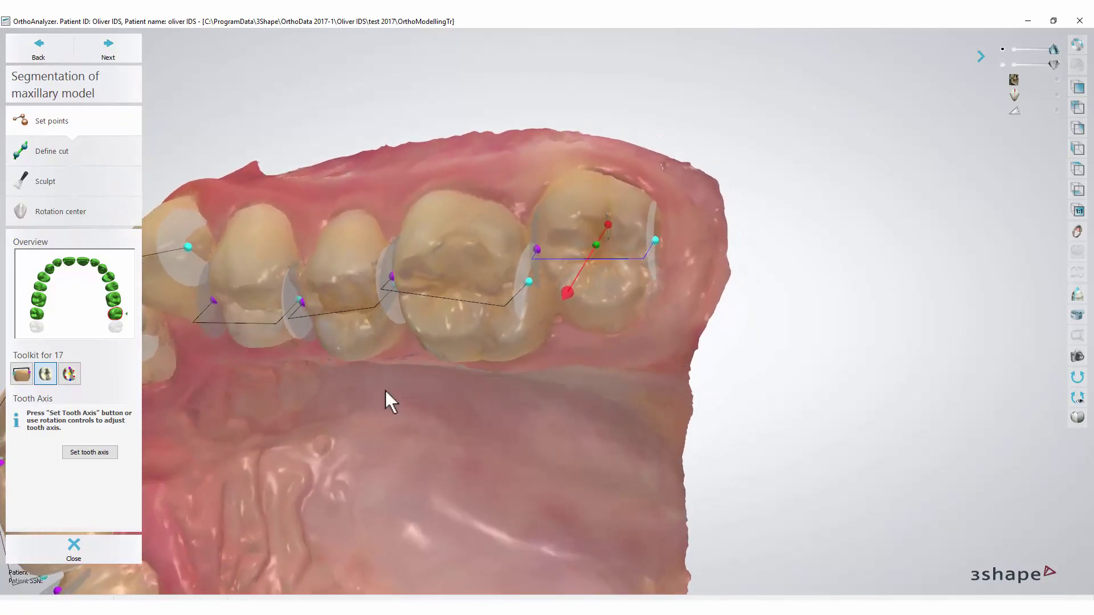
pyautogui.click(89, 451)
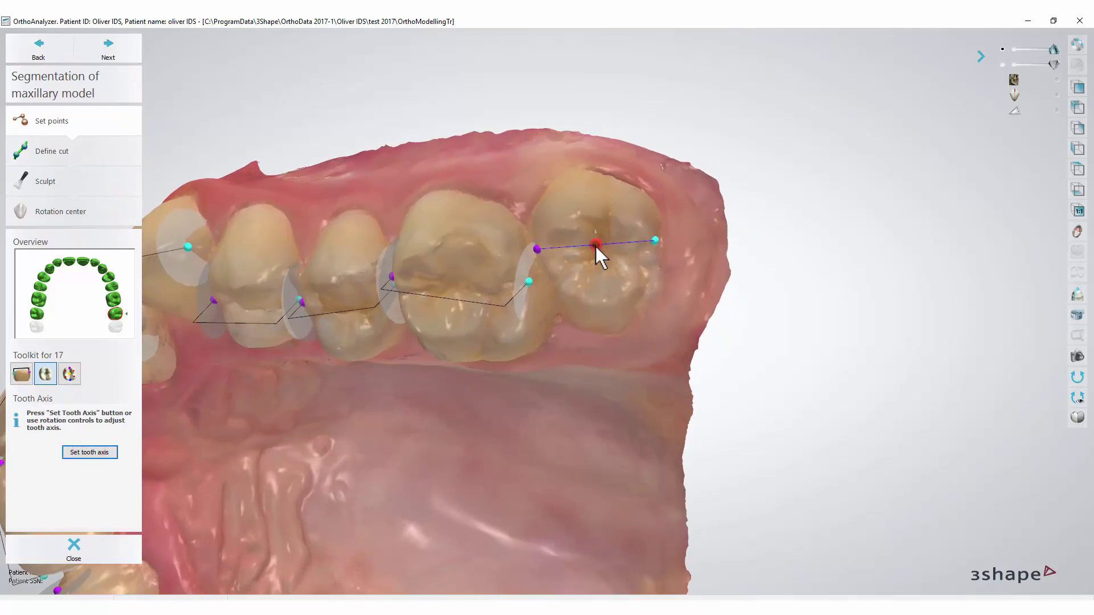
pyautogui.moveTo(601, 285); pyautogui.dragTo(600, 346, button='right')
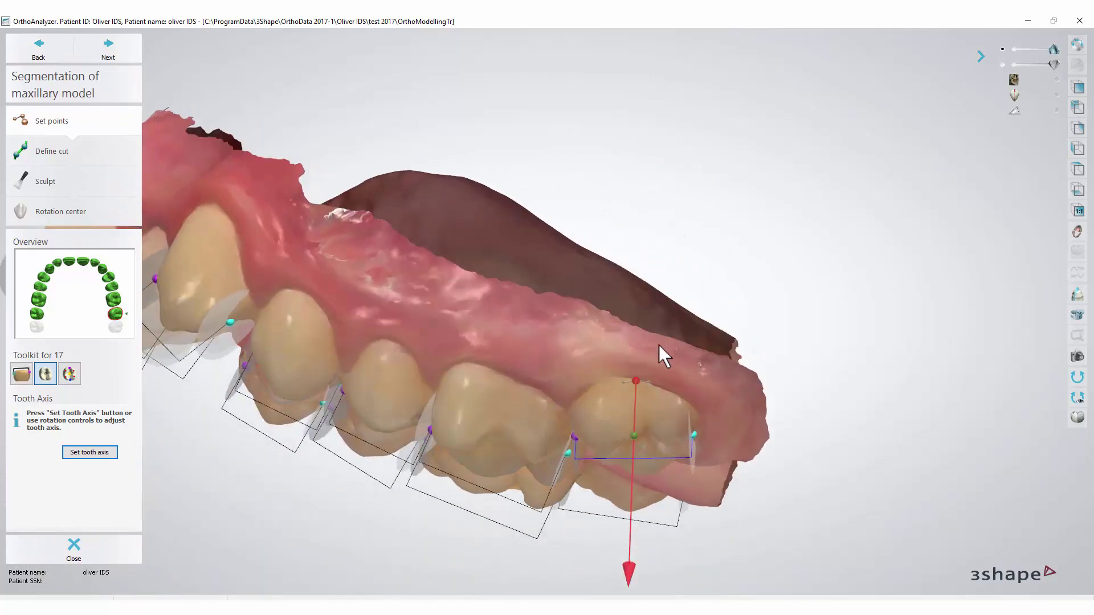
pyautogui.moveTo(635, 380); pyautogui.dragTo(634, 381)
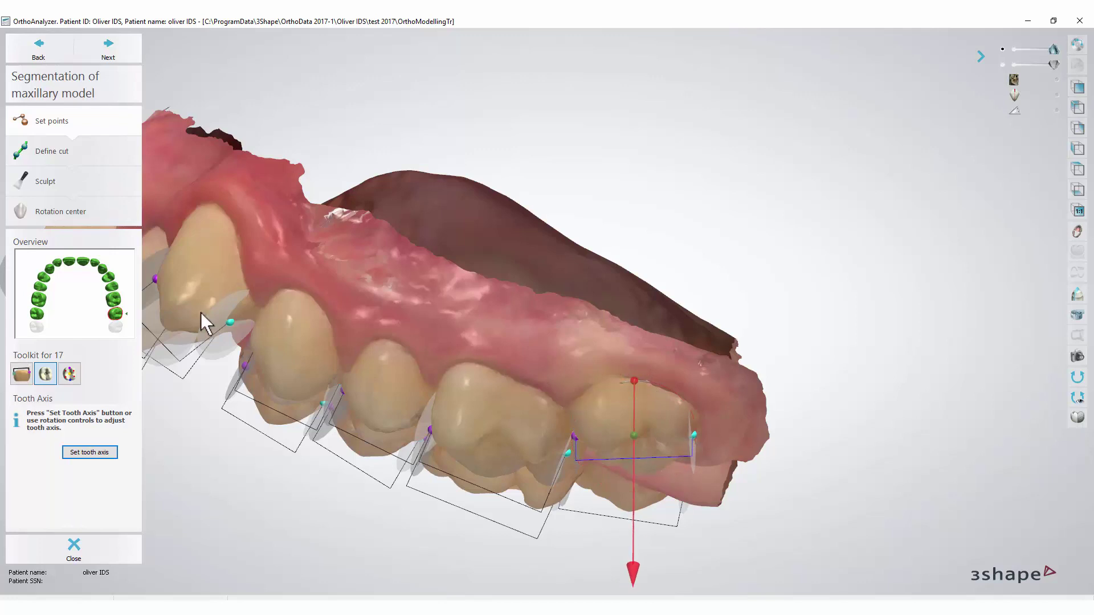
# - Activate tooth 26 with the Tooth Axis tool and check the direction of its axis
pyautogui.click(114, 298)
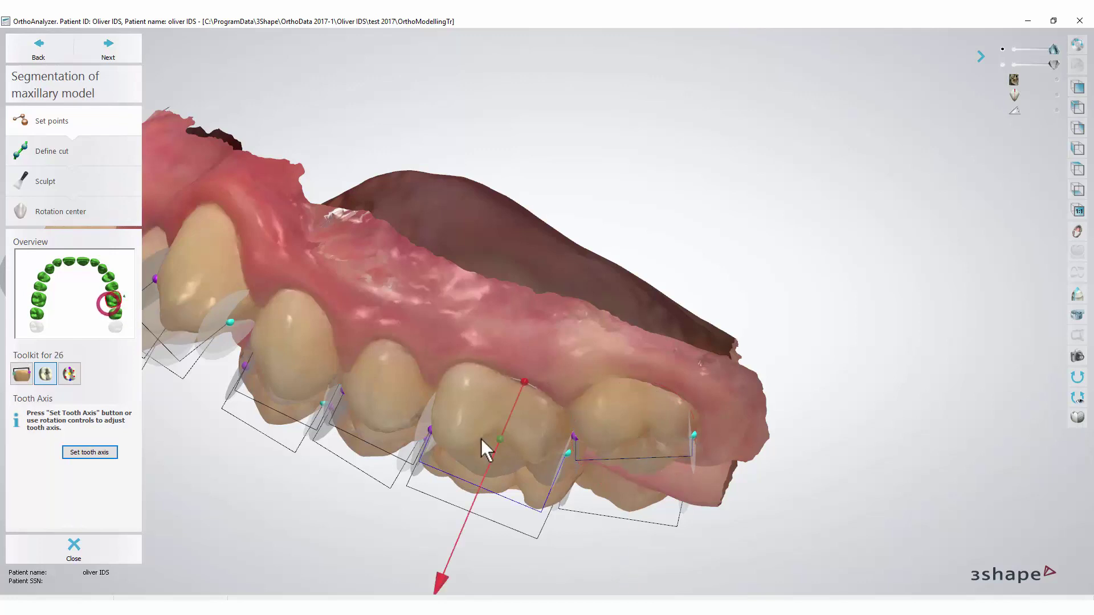
pyautogui.moveTo(586, 442); pyautogui.dragTo(602, 412, button='right')
pyautogui.moveTo(602, 412); pyautogui.dragTo(601, 390, button='right')
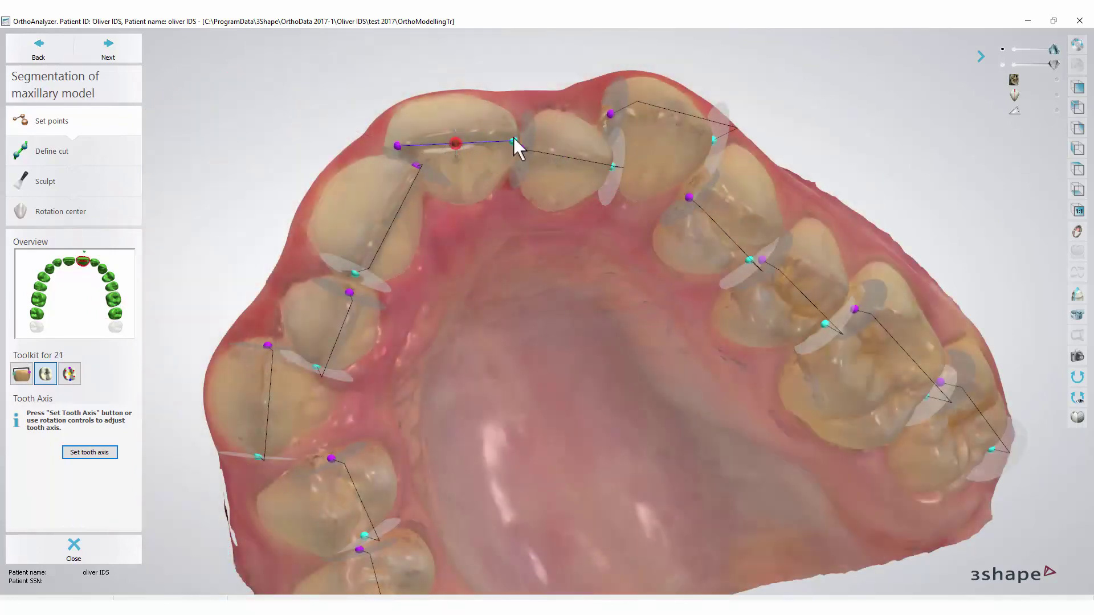
# - Reposition the distal and mesial points of tooth 21 and adjust the axis of tooth 11
pyautogui.moveTo(514, 139); pyautogui.dragTo(519, 129)
pyautogui.moveTo(398, 147); pyautogui.dragTo(392, 146)
pyautogui.moveTo(650, 292); pyautogui.dragTo(653, 292)
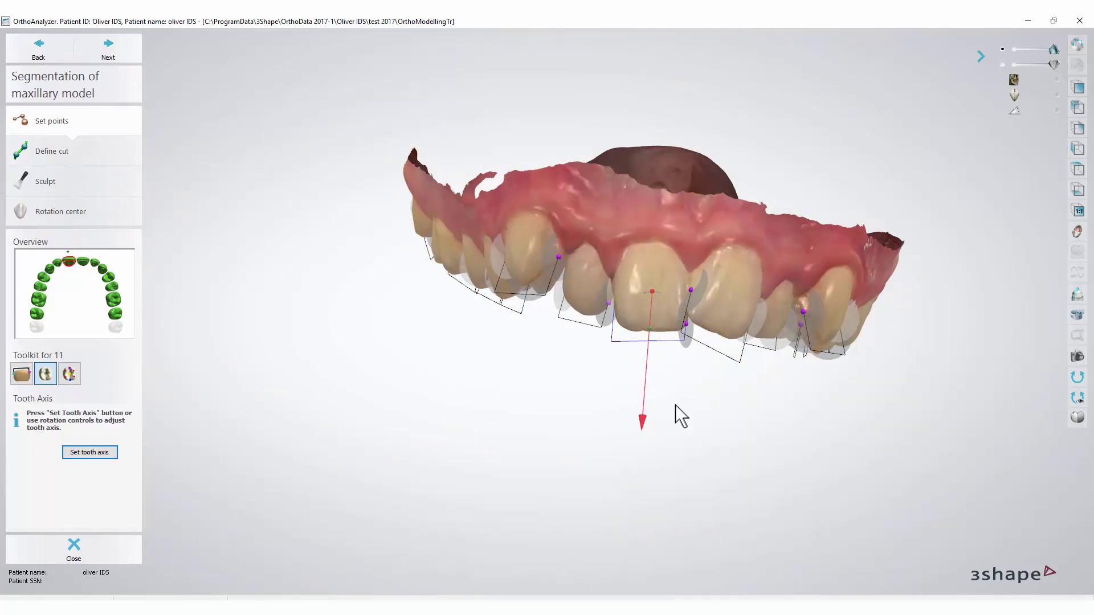
pyautogui.moveTo(683, 404); pyautogui.dragTo(722, 406, button='right')
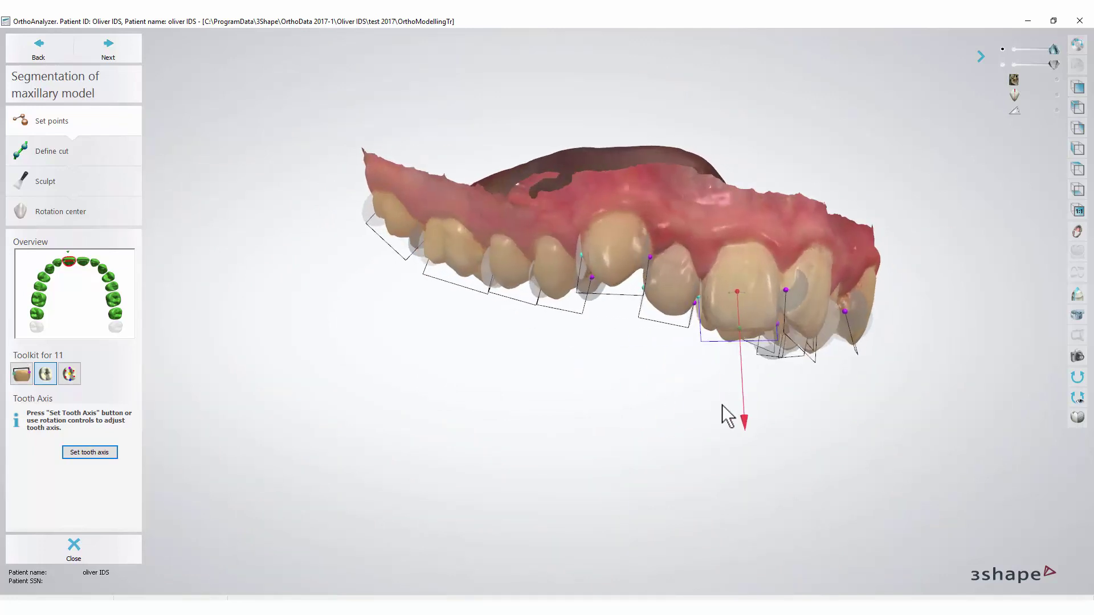
# - Proceed to the Define cut stage and adjust a control point of tooth 11's cut spline along the gum line
pyautogui.click(145, 48)
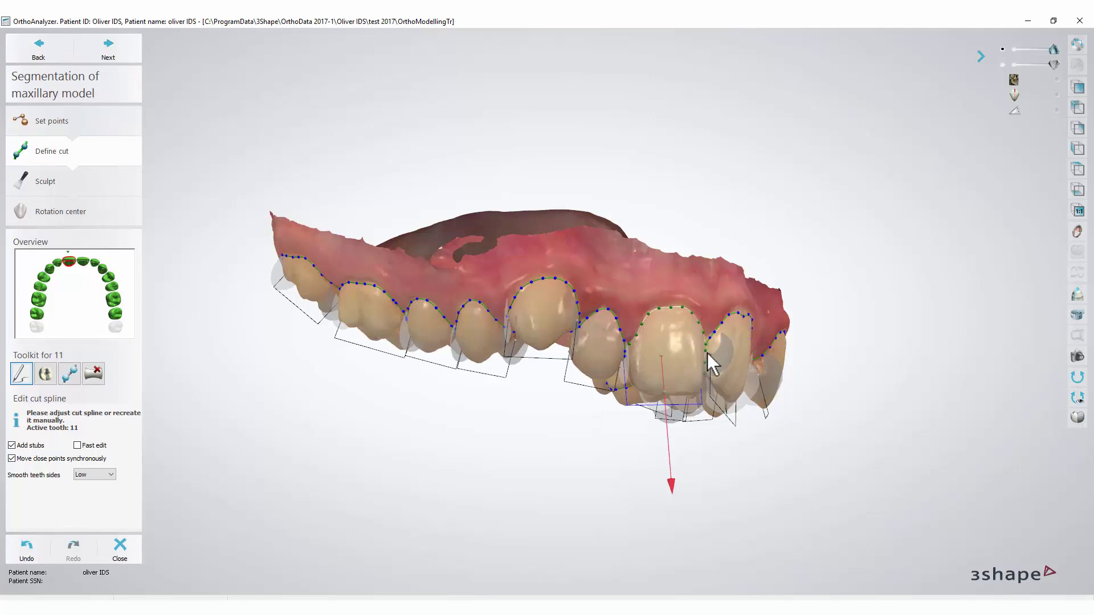
pyautogui.scroll(2, 706, 353)
pyautogui.scroll(3, 655, 294)
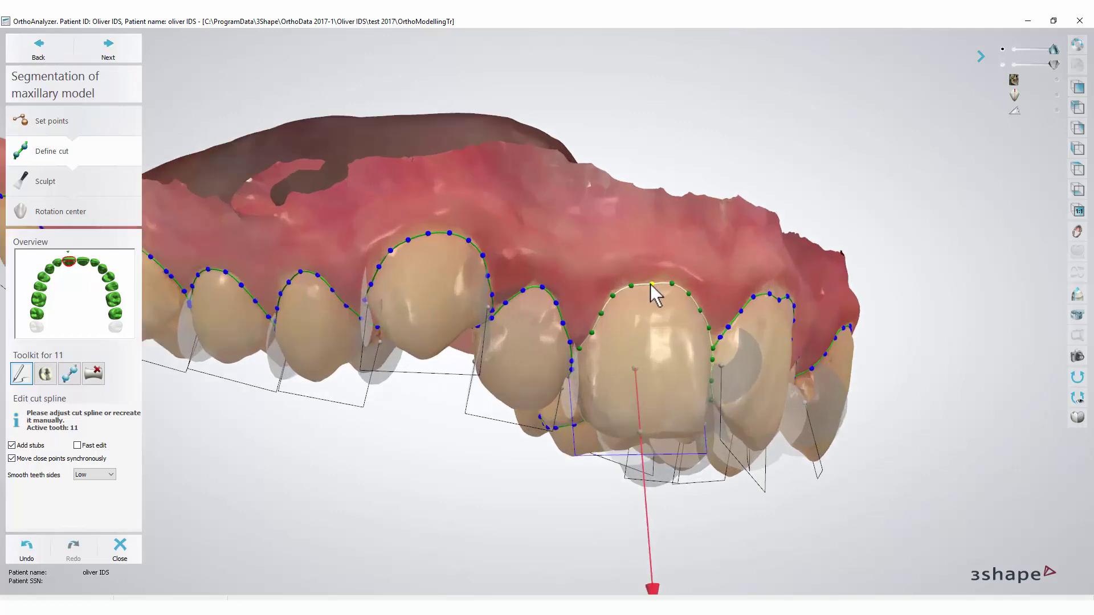
pyautogui.moveTo(652, 283); pyautogui.dragTo(647, 286)
pyautogui.moveTo(649, 282); pyautogui.dragTo(747, 442, button='right')
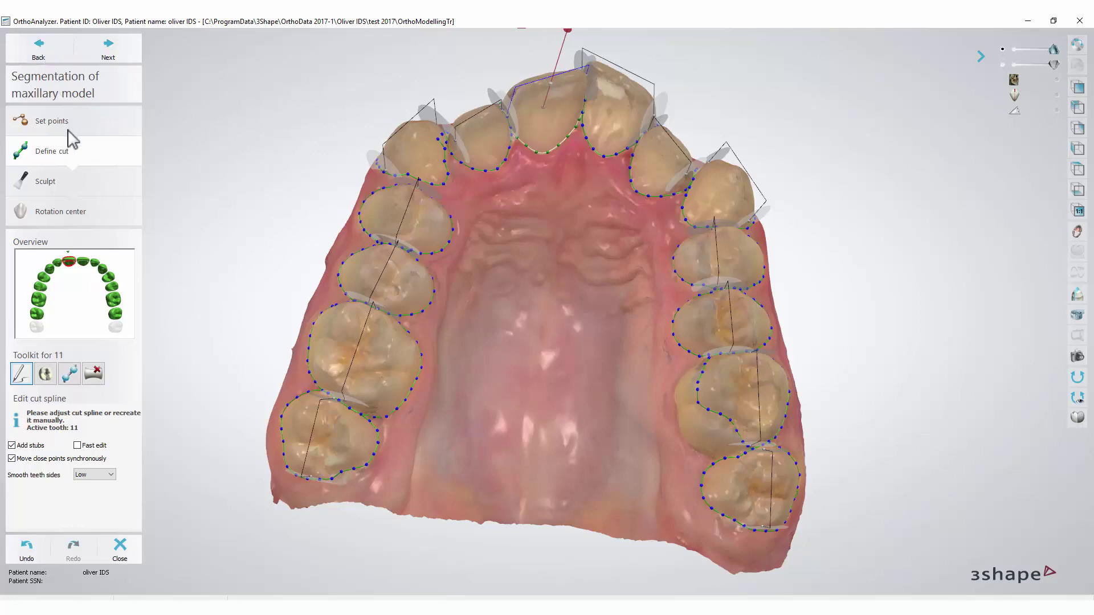
# - Redraw the cut spline of tooth 26 along its palatal gum line with Fast edit, and turn Fast edit off
pyautogui.click(122, 310)
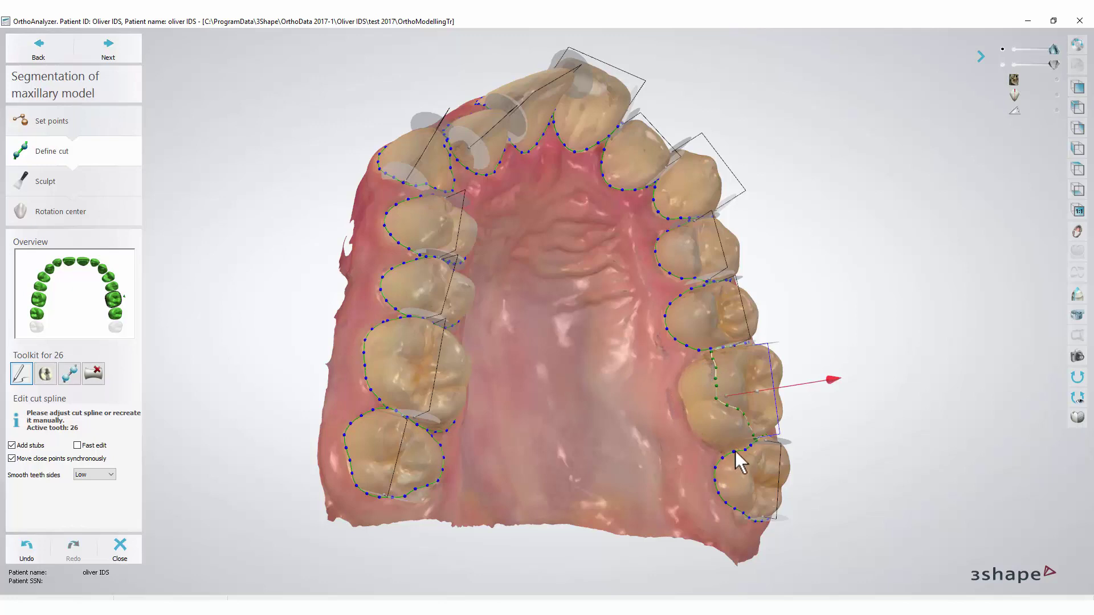
pyautogui.click(95, 460)
pyautogui.moveTo(607, 425); pyautogui.dragTo(619, 424, button='right')
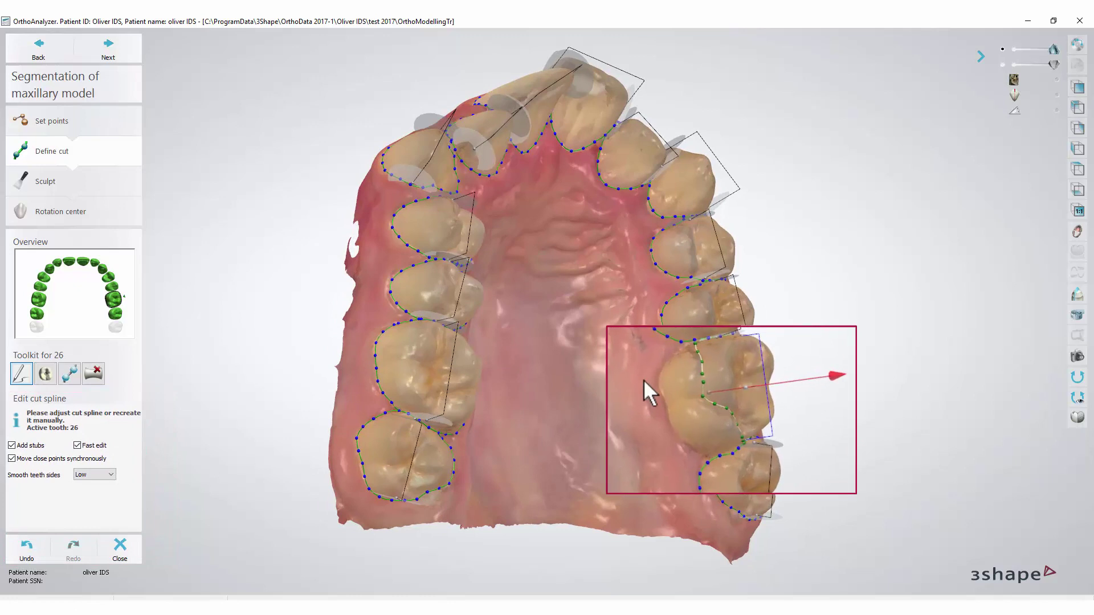
pyautogui.moveTo(661, 355); pyautogui.dragTo(648, 369)
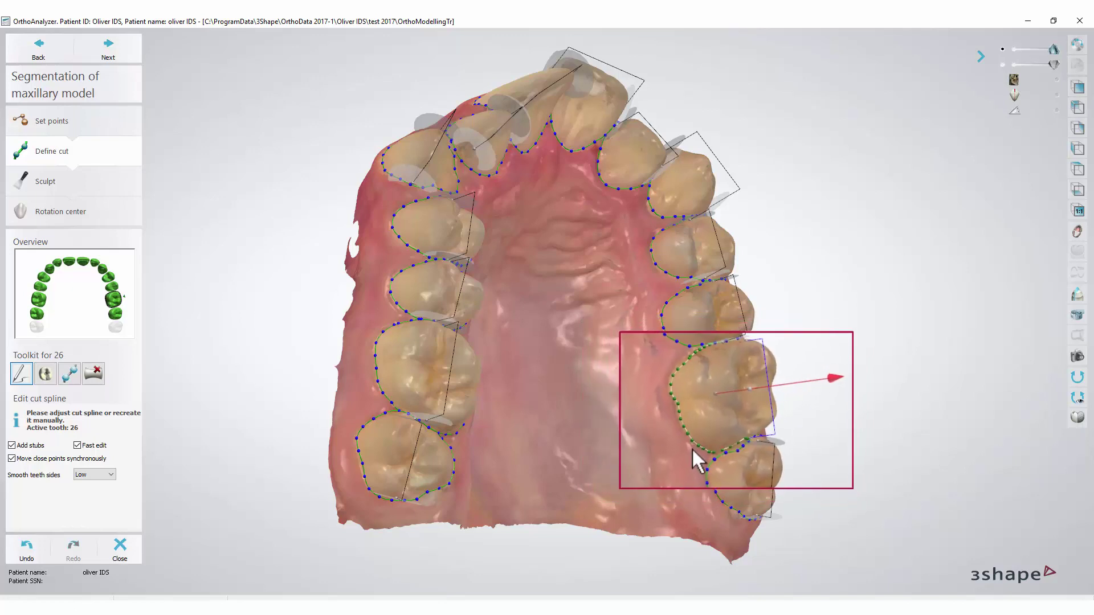
pyautogui.click(77, 445)
# - Proceed to the Sculpt stage and hide the gingiva to inspect the separated teeth around tooth 26
pyautogui.scroll(5, 594, 447)
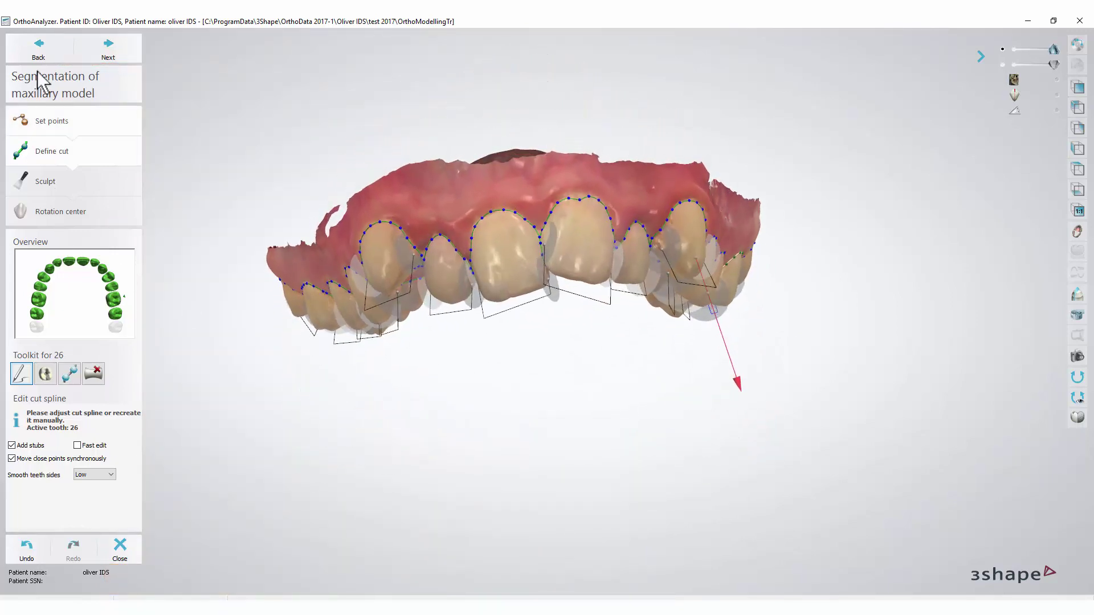
pyautogui.click(114, 52)
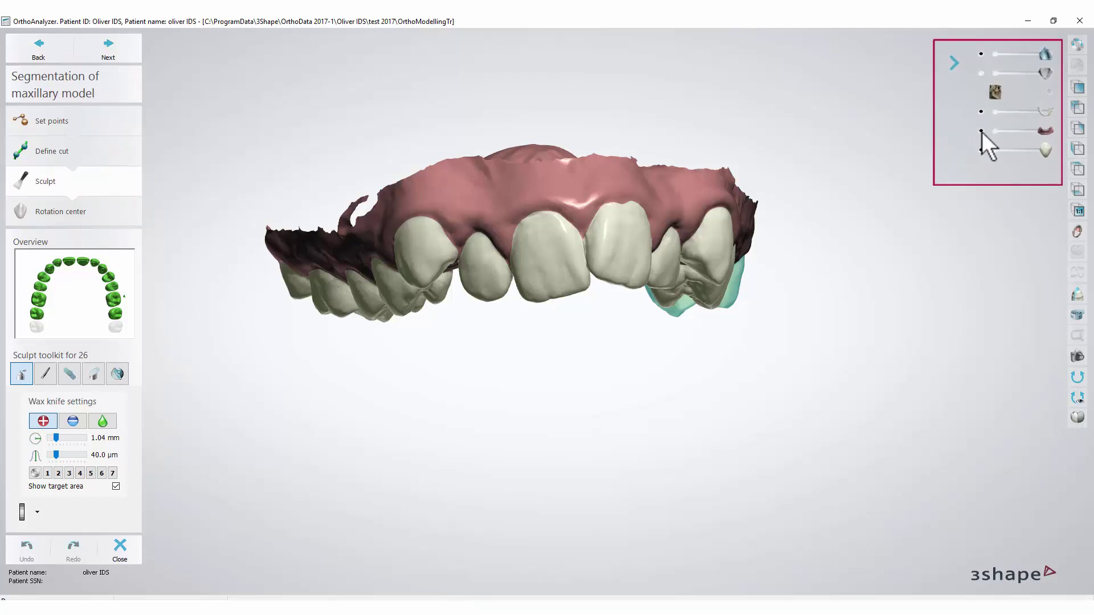
pyautogui.click(981, 130)
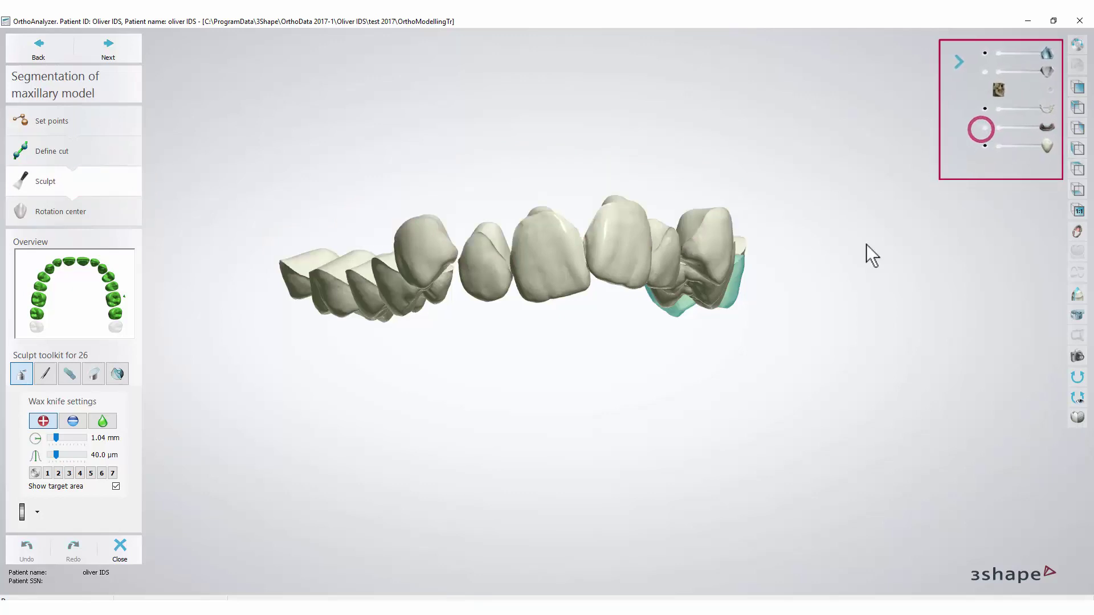
pyautogui.moveTo(871, 187); pyautogui.dragTo(761, 197, button='right')
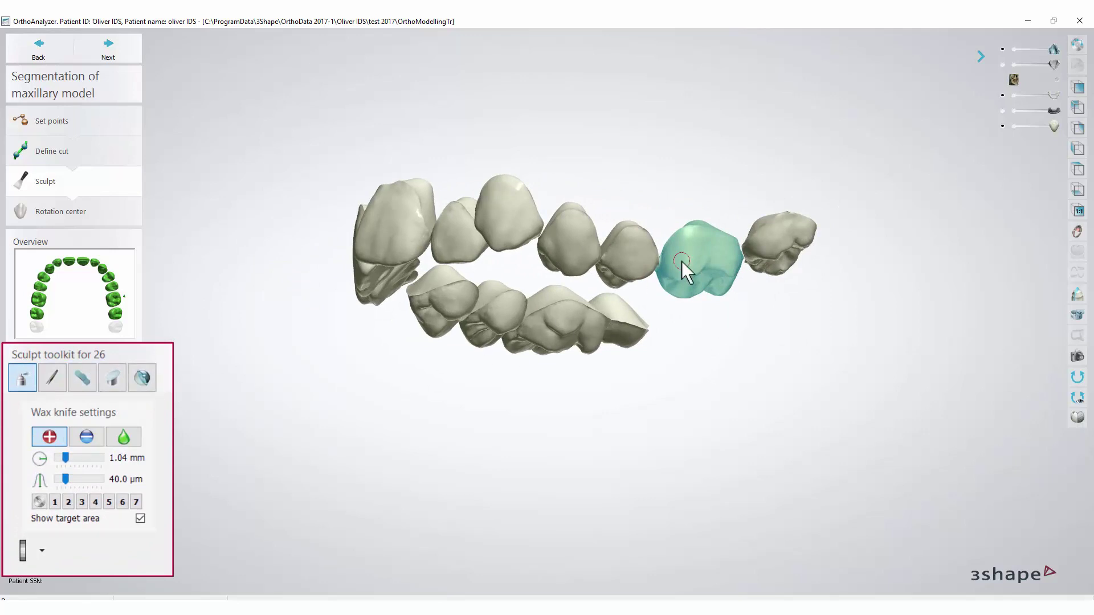
pyautogui.scroll(5, 682, 261)
pyautogui.moveTo(663, 266); pyautogui.dragTo(666, 265, button='right')
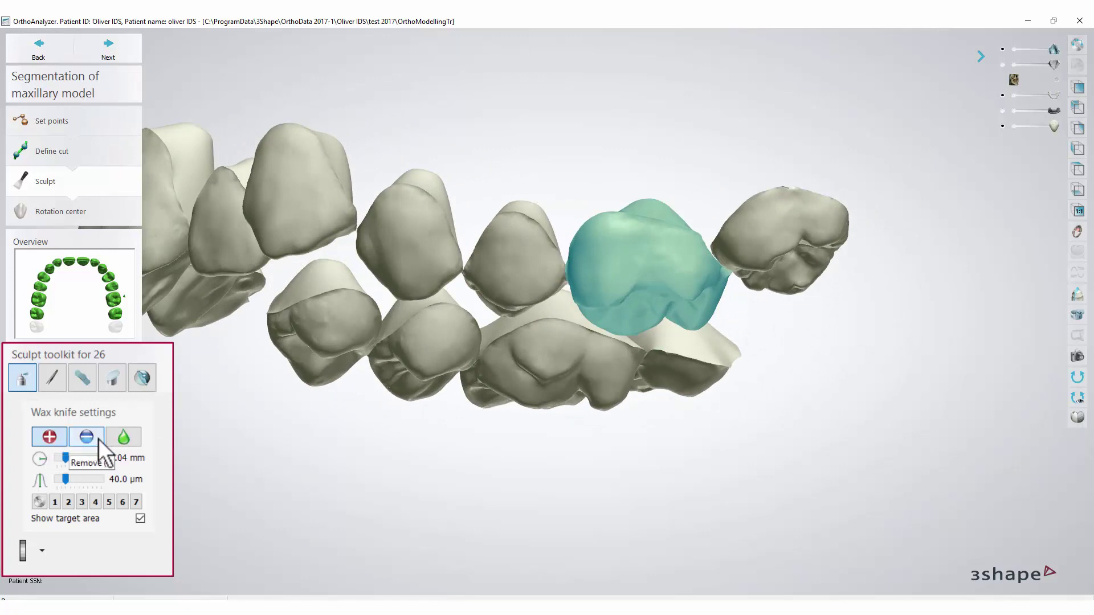
# - Switch the wax knife to smoothing and smooth the distal surface of tooth 26
pyautogui.click(119, 438)
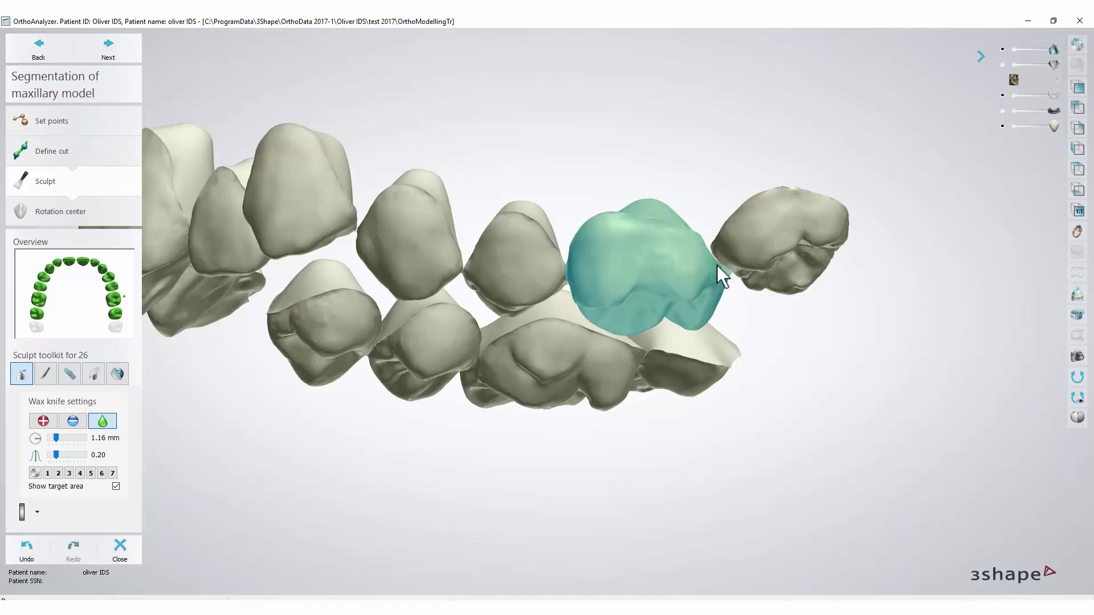
pyautogui.scroll(-3, 621, 280)
pyautogui.moveTo(629, 279); pyautogui.dragTo(698, 282, button='right')
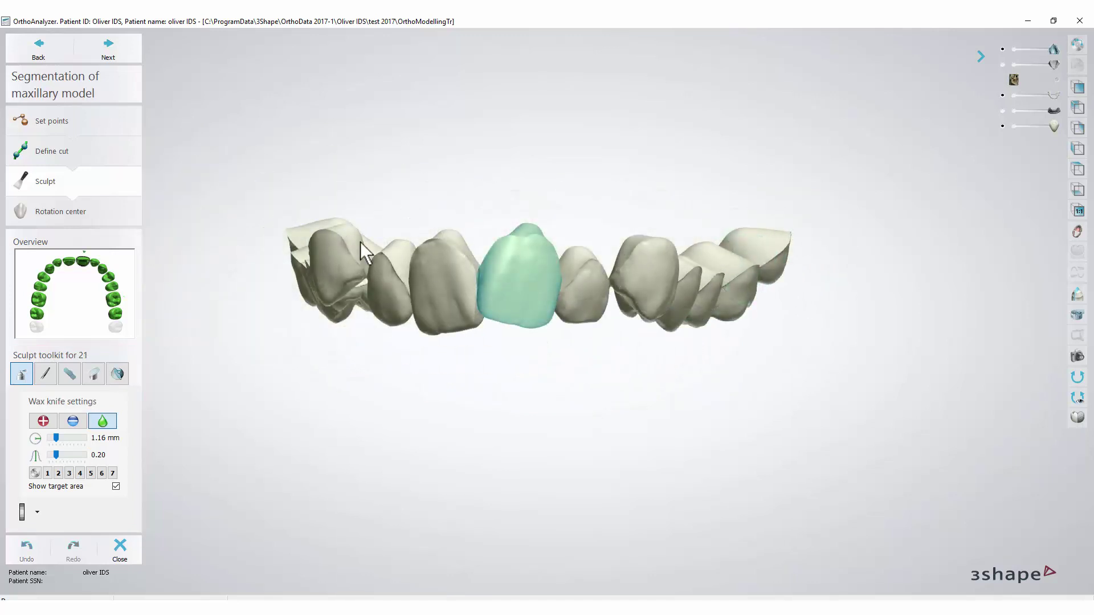
# - Proceed to the Rotation center stage and reposition the two root-side control points on the axis of tooth 21
pyautogui.click(109, 50)
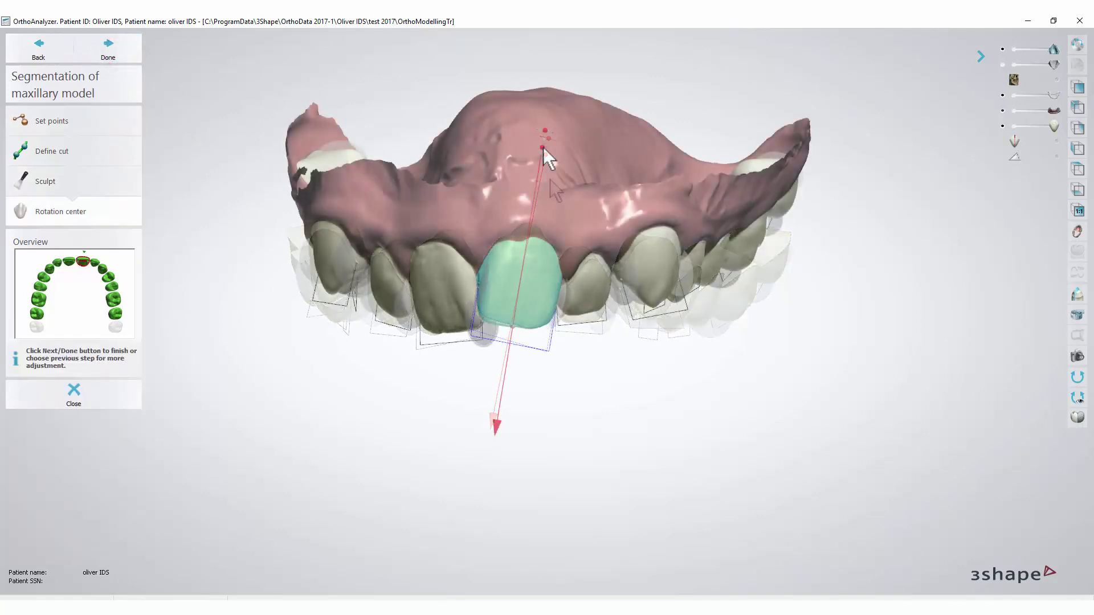
pyautogui.moveTo(542, 147); pyautogui.dragTo(544, 121)
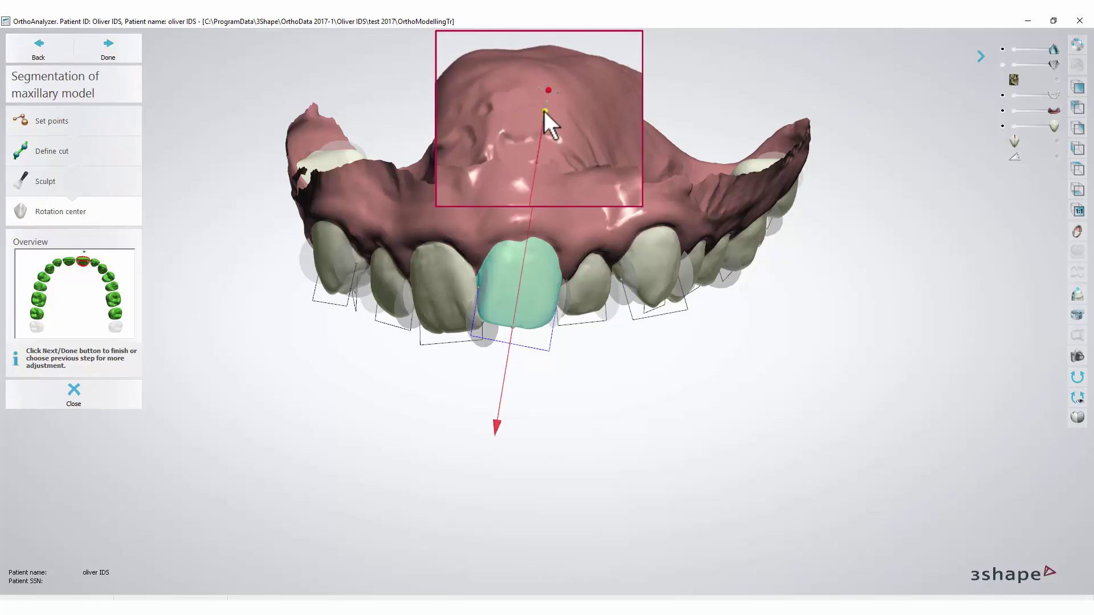
pyautogui.moveTo(549, 89); pyautogui.dragTo(542, 120)
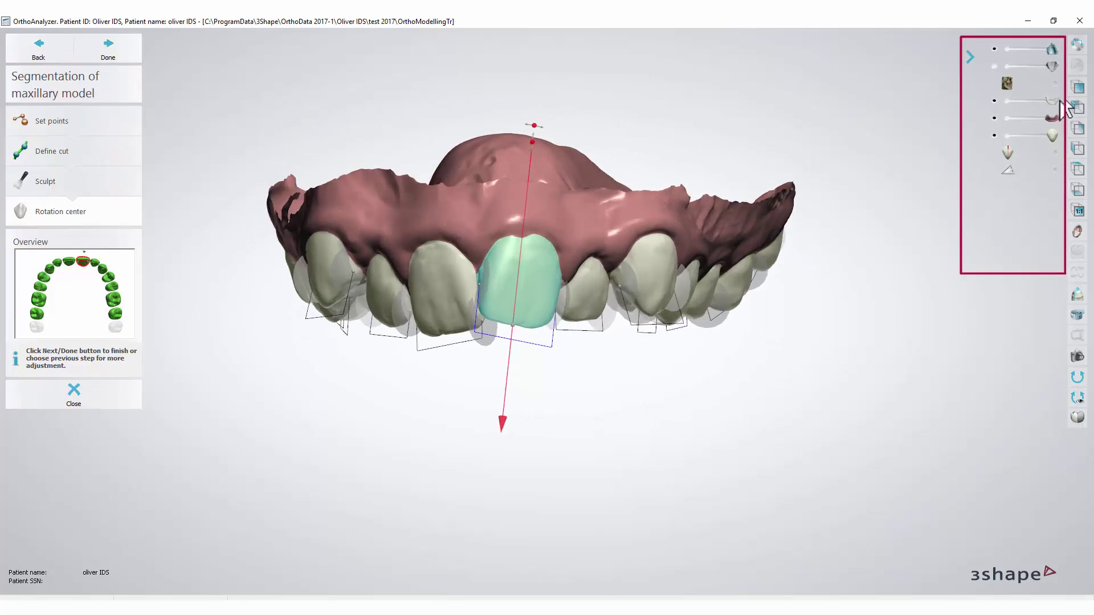
# - Overlay the CT bone volume with an adjusted bone alpha value and hide the gingiva to expose the roots
pyautogui.click(1053, 86)
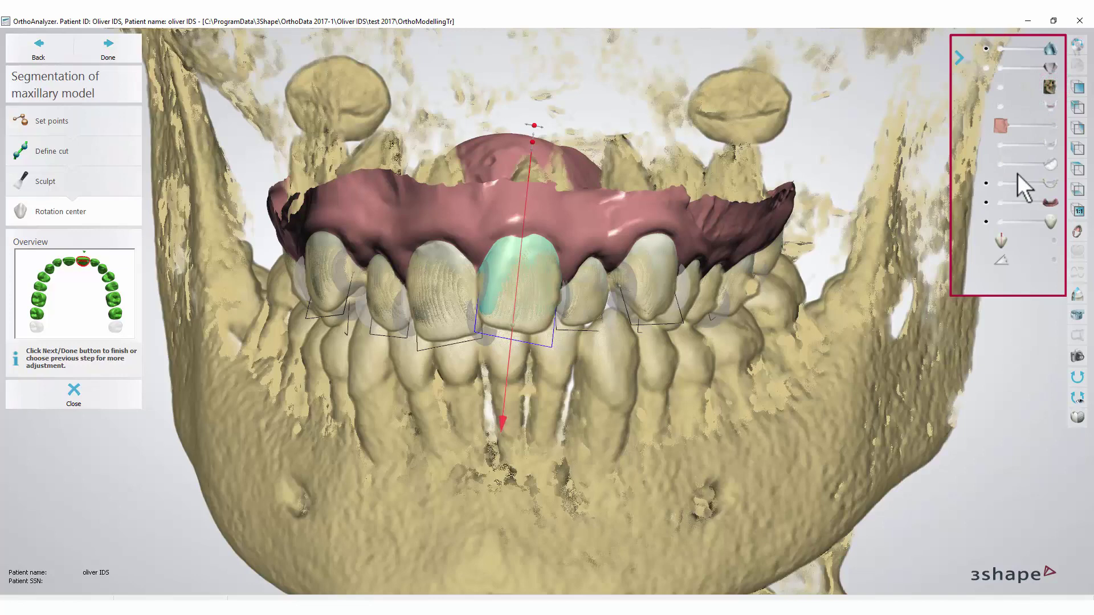
pyautogui.click(1051, 144)
pyautogui.moveTo(1037, 145); pyautogui.dragTo(1020, 152)
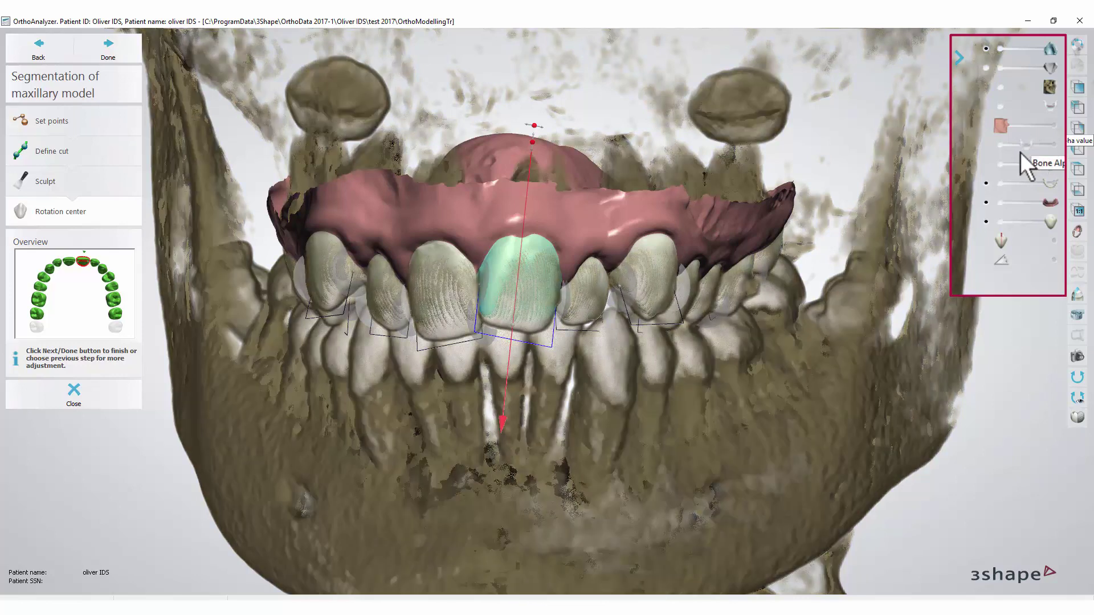
pyautogui.click(986, 202)
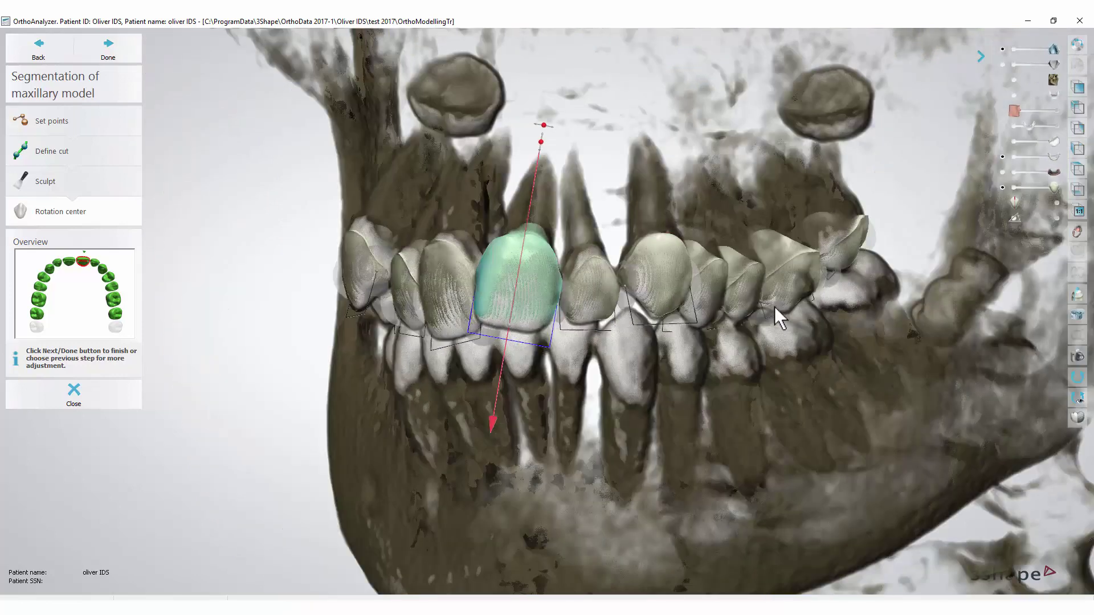
# - Adjust the root-end control point of tooth 21's axis against the CT roots and finish the segmentation
pyautogui.moveTo(774, 306); pyautogui.dragTo(737, 302, button='right')
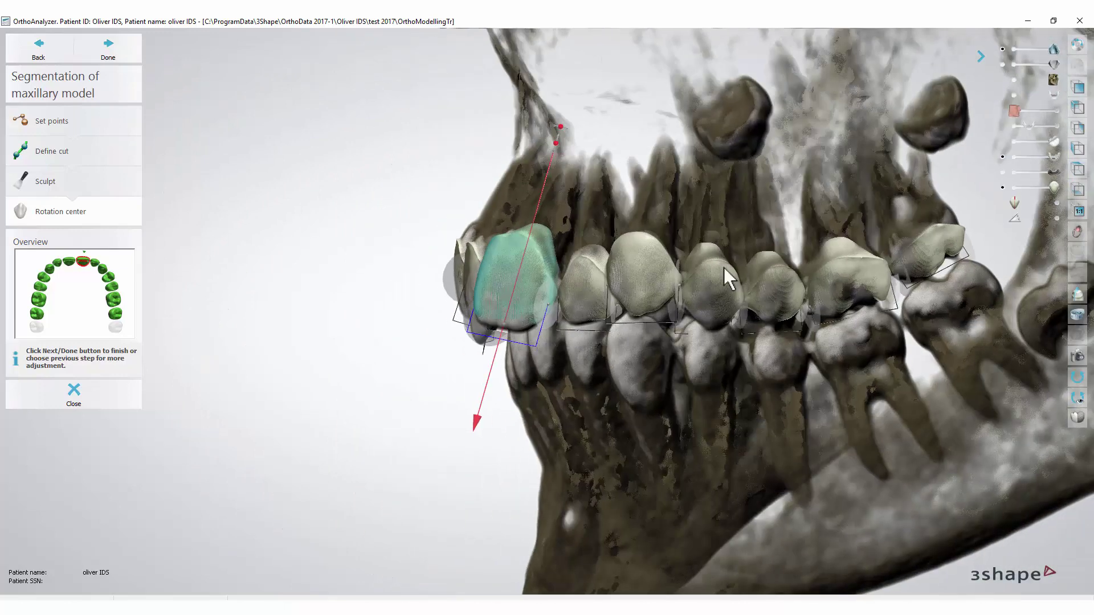
pyautogui.moveTo(597, 243); pyautogui.dragTo(579, 205, button='right')
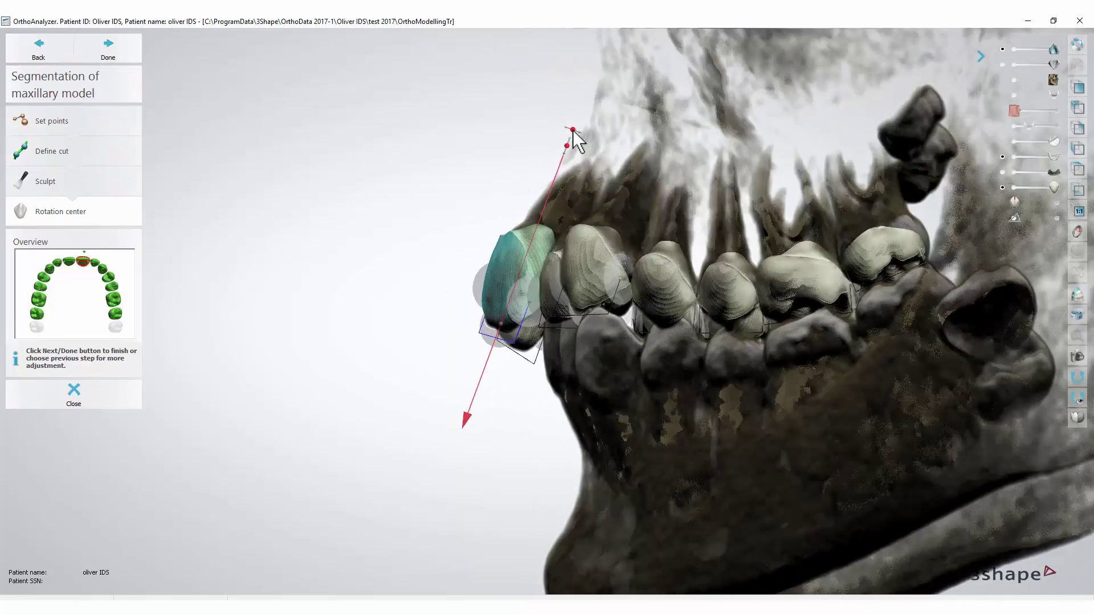
pyautogui.moveTo(574, 129); pyautogui.dragTo(661, 211)
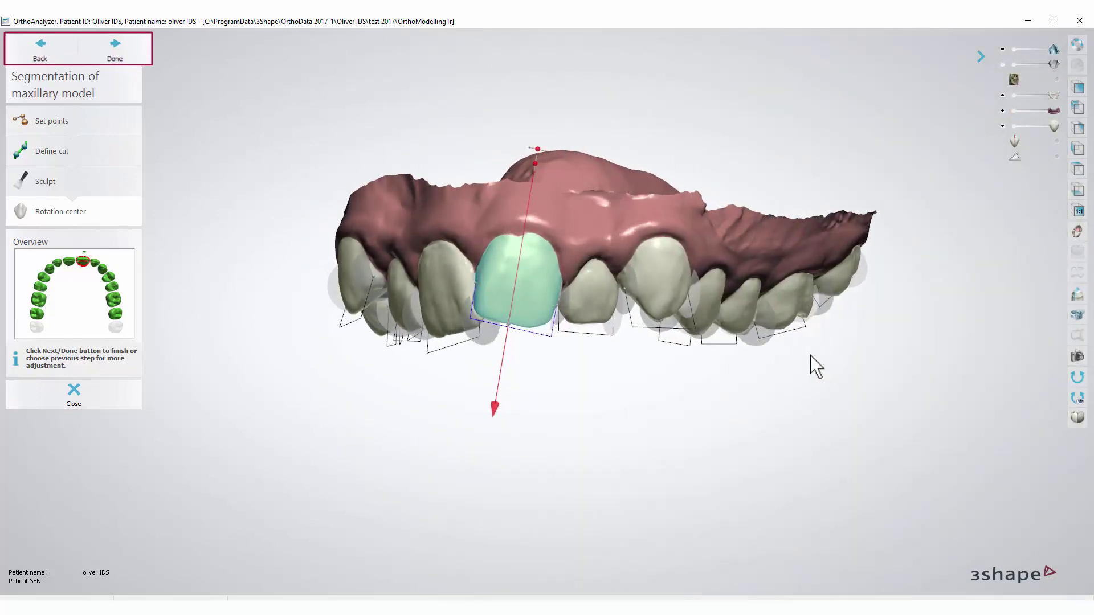
pyautogui.click(148, 56)
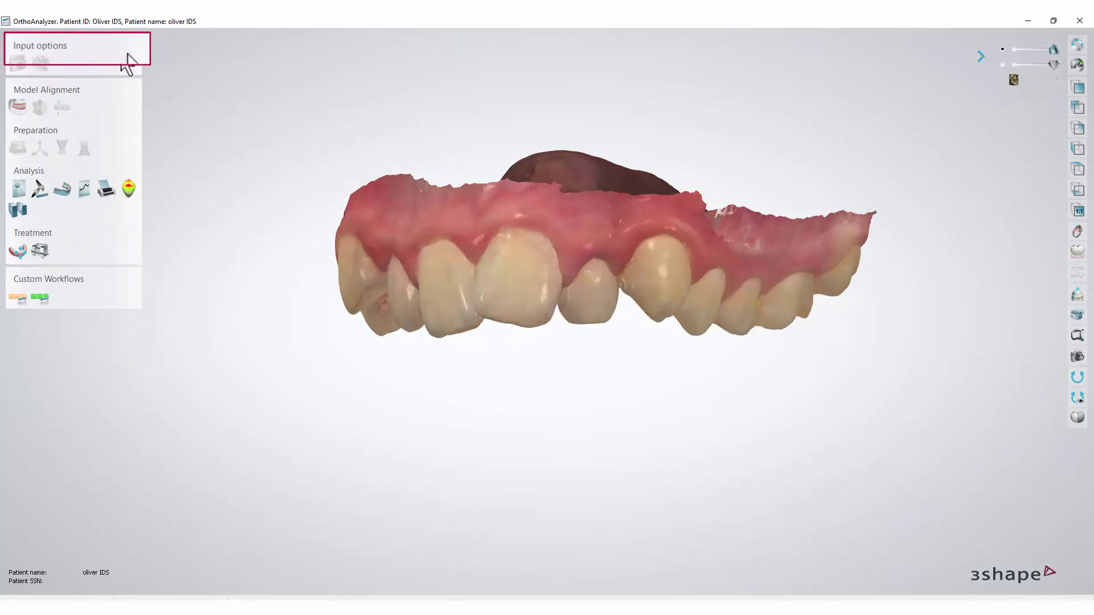